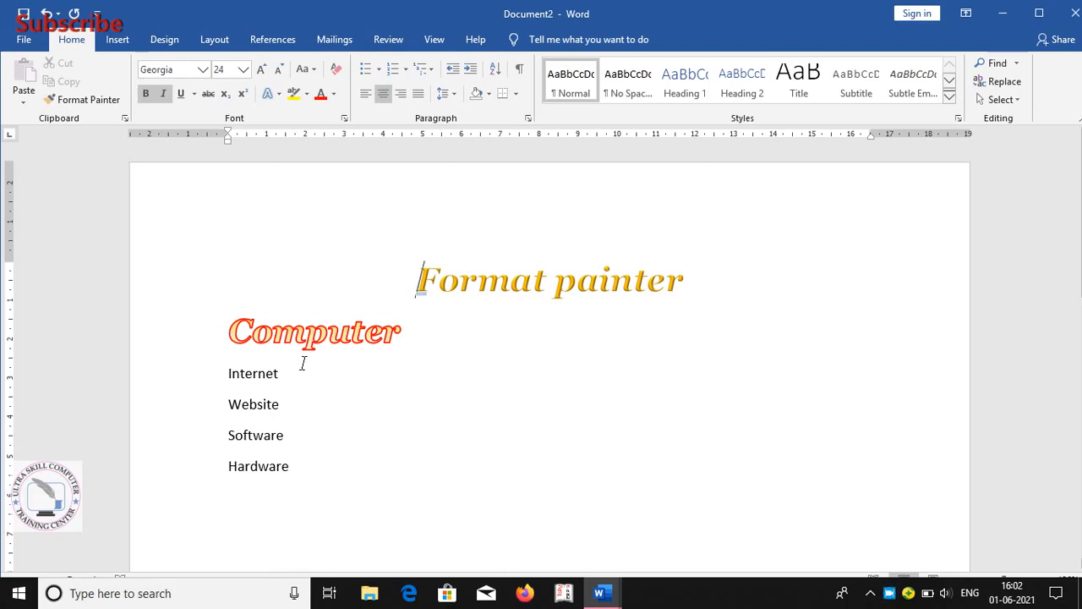
Step: Copy the formatting of the word "Computer" onto "Internet" with Format Painter
left_click(226, 331)
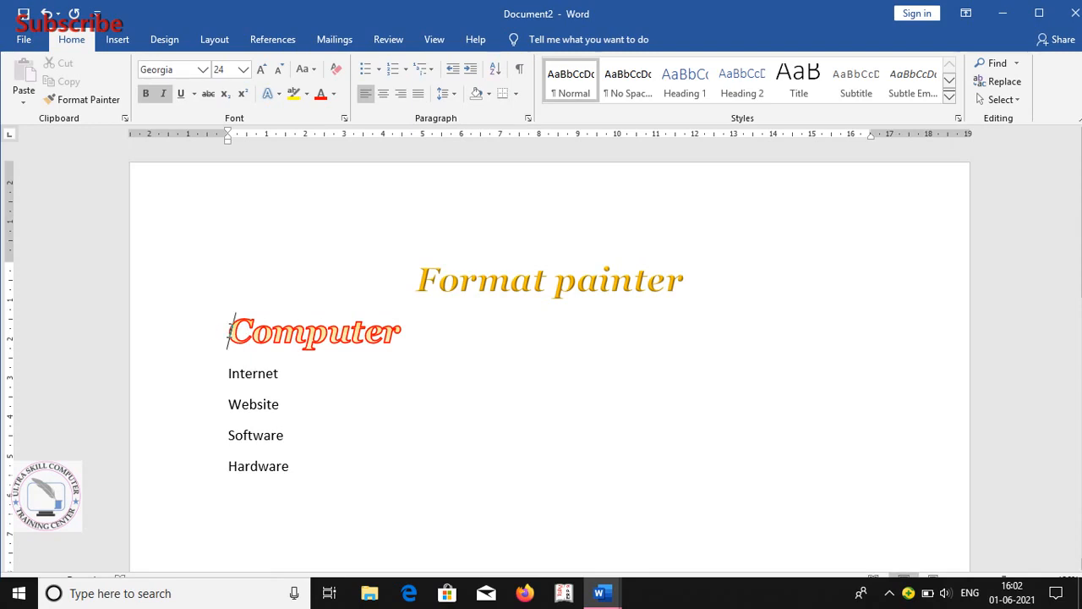
left_click_drag(238, 332, 398, 331)
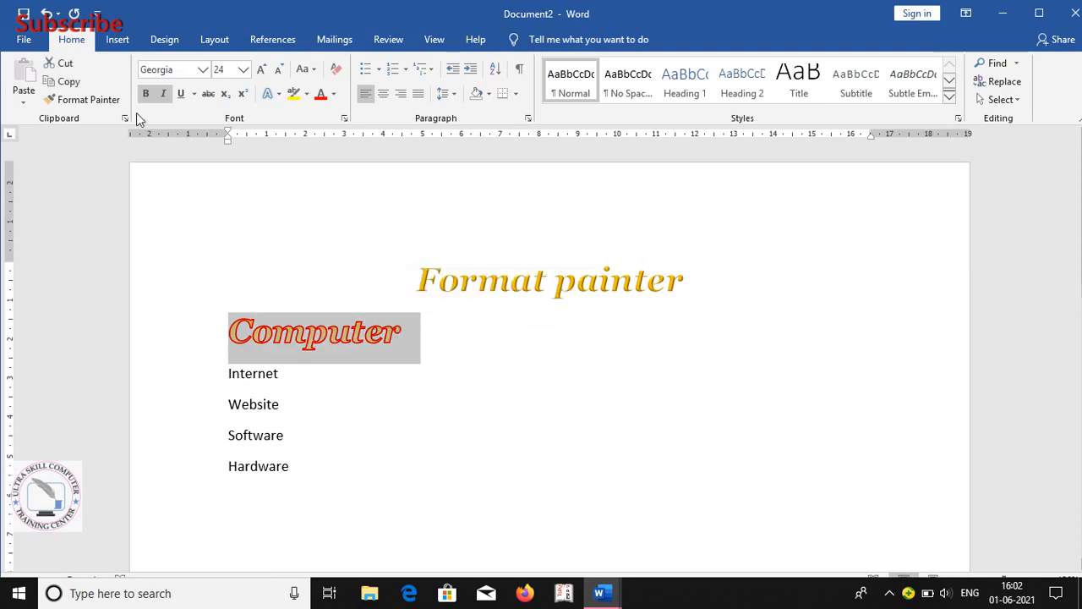
left_click(87, 101)
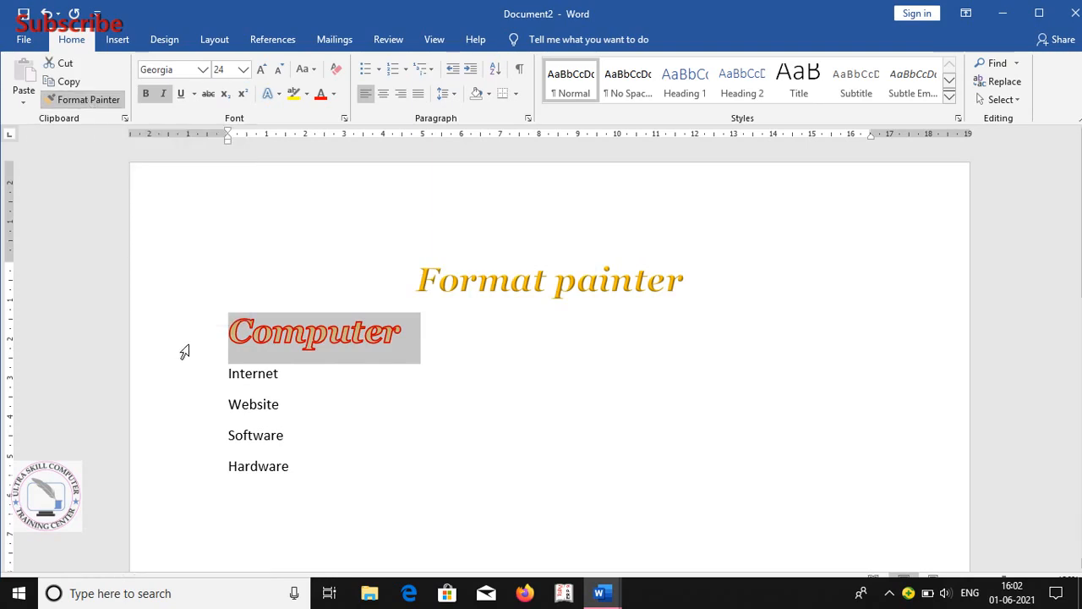
left_click(245, 374)
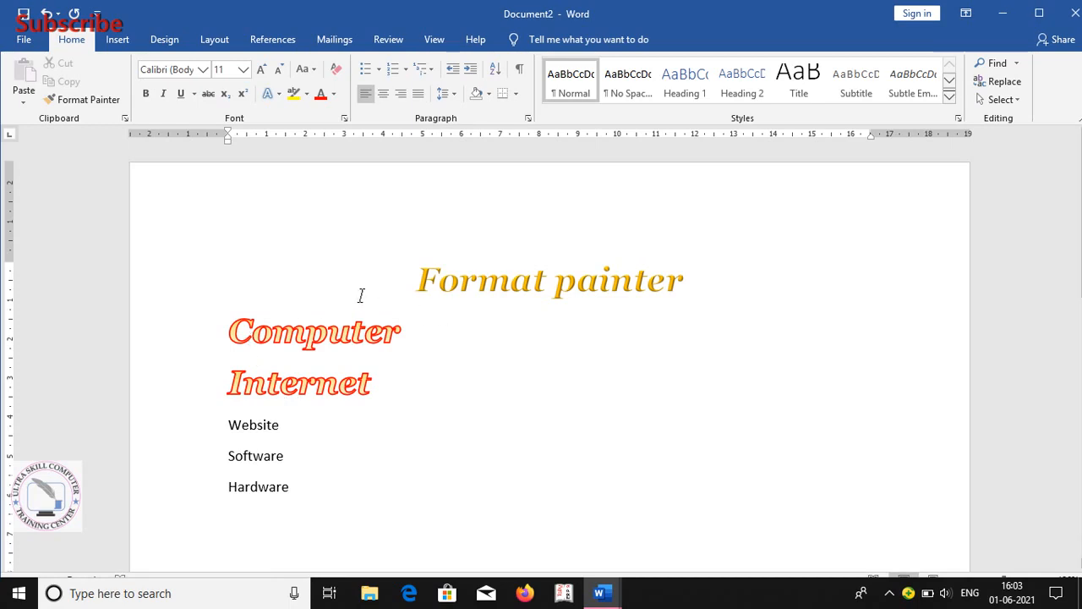
Step: Copy the formatting of "Computer" onto "Website", "Software" and "Hardware" with Format Painter locked on, and switch the painter off
left_click(73, 104)
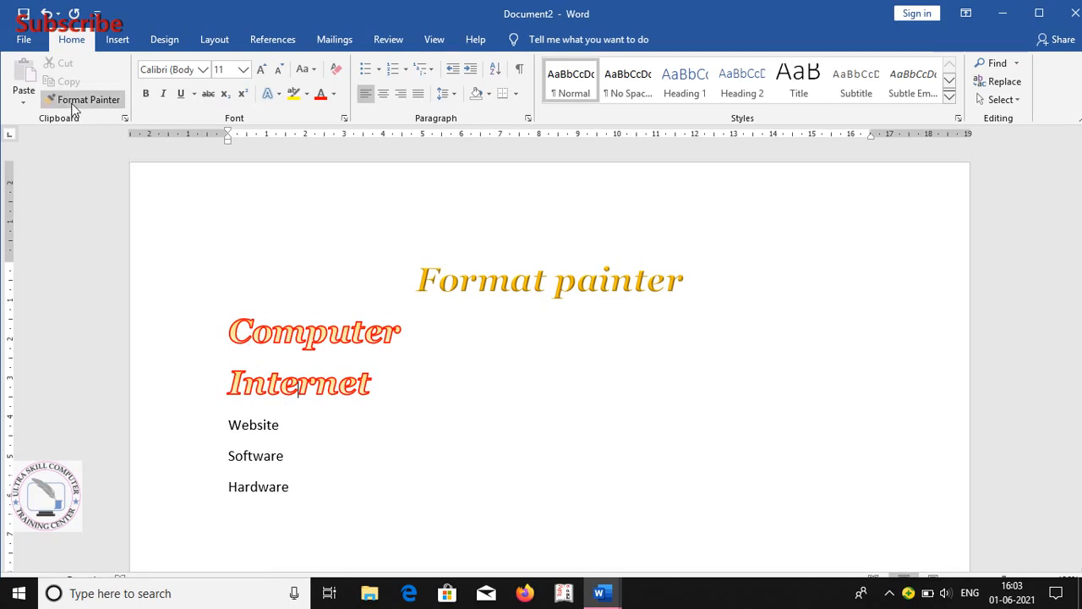
left_click(73, 103)
mouse_move(220, 333)
left_mouse_down()
mouse_move(399, 335)
mouse_move(390, 335)
left_mouse_up()
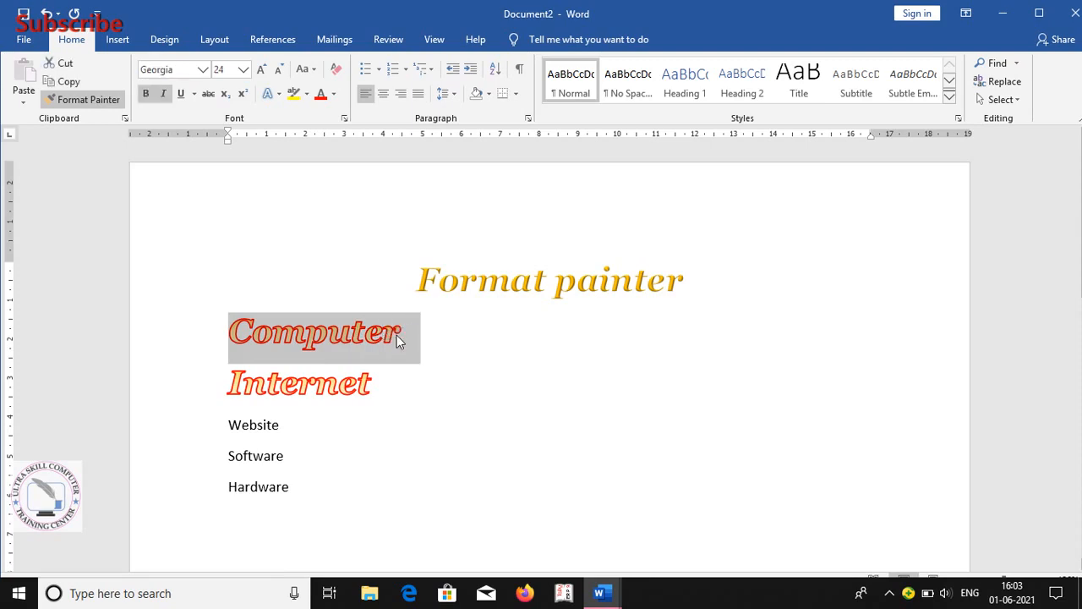
left_click(241, 423)
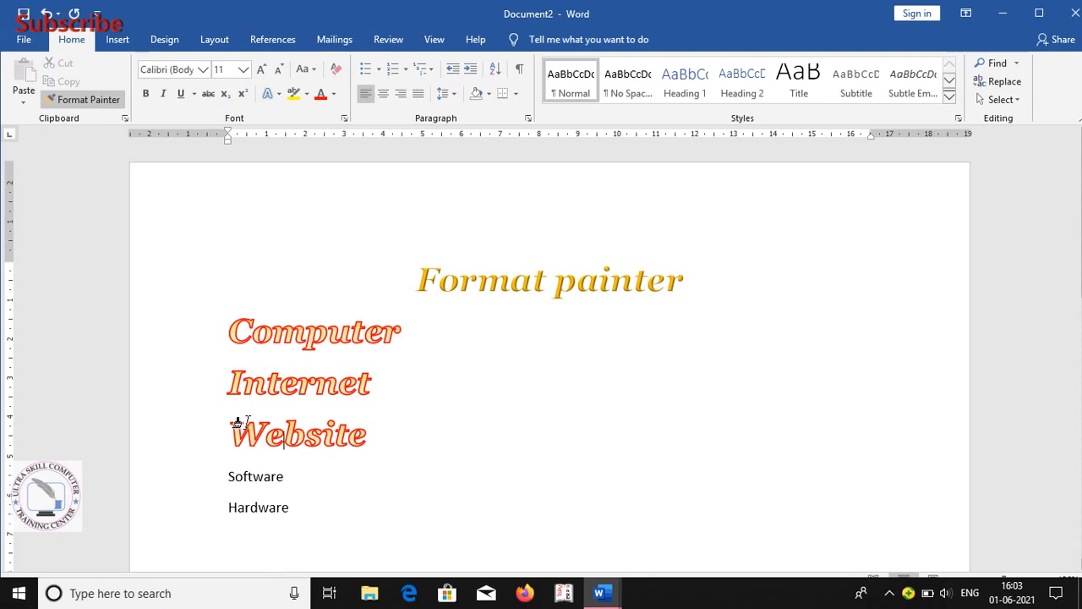
left_click(248, 477)
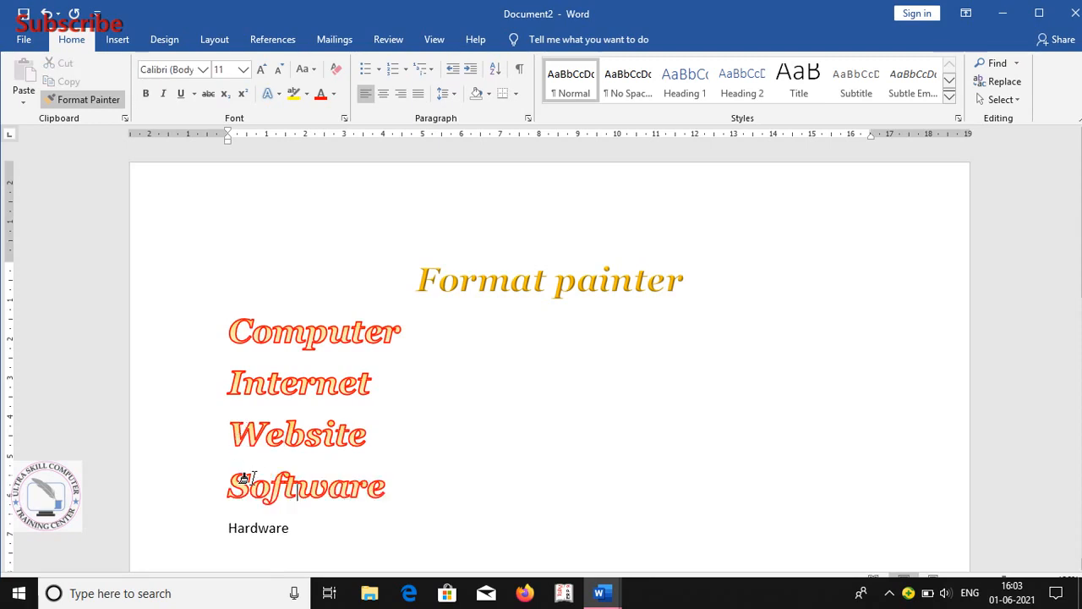
left_click(252, 530)
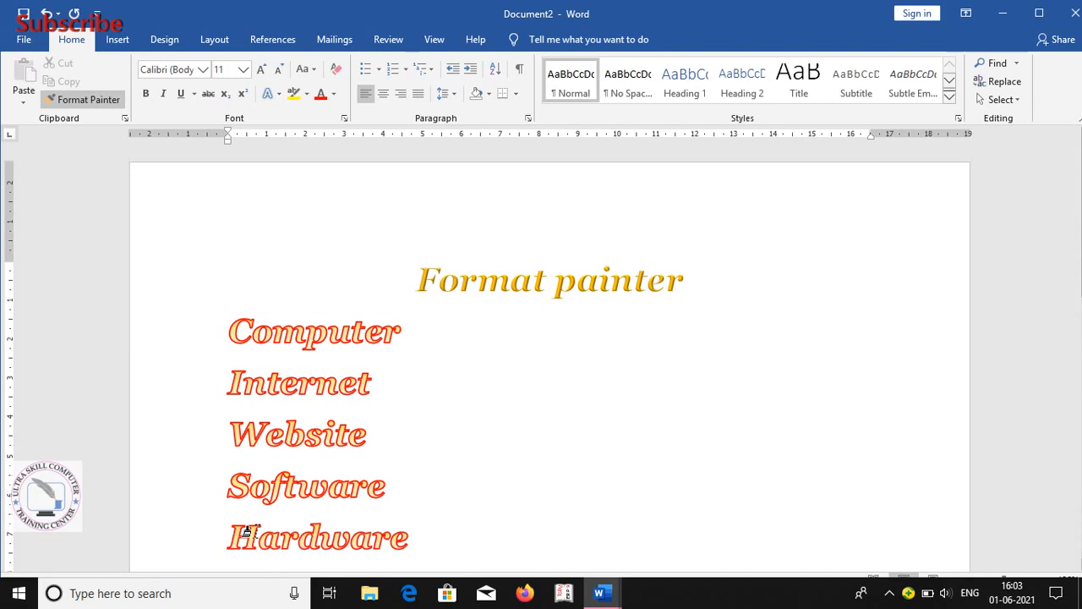
key("Escape")
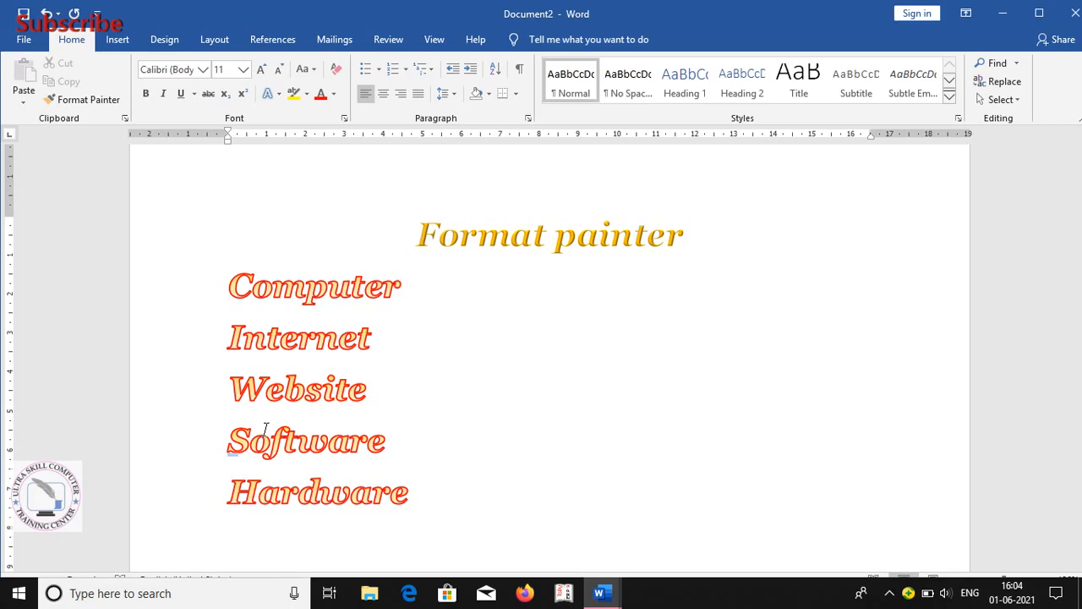
Step: Enter the misspelled word "Hoem" below "Hardware" and correct it with the spelling suggestion "Home"
type("hoem")
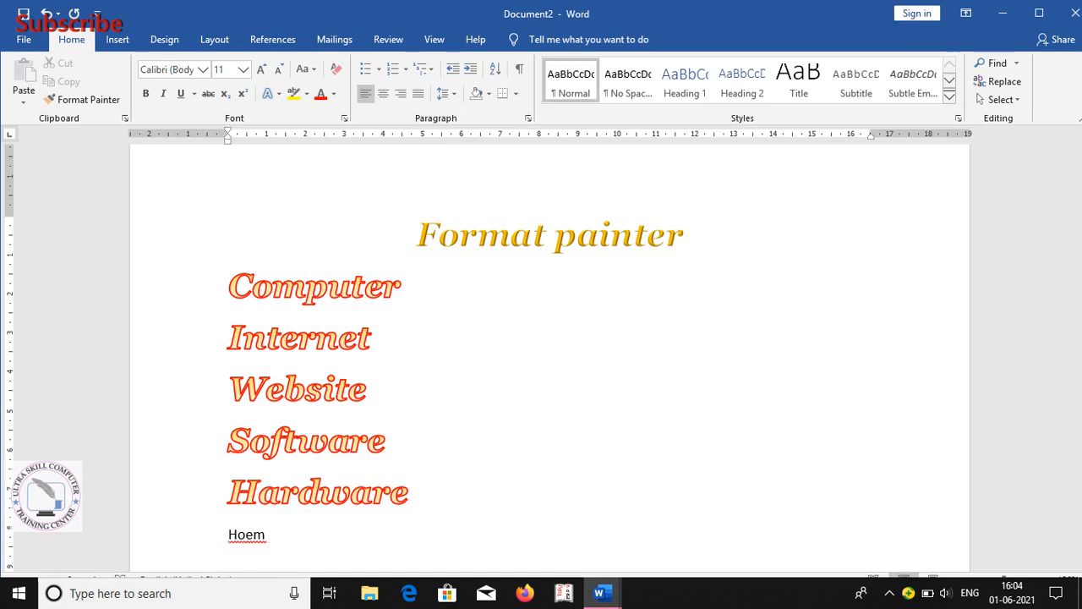
right_click(253, 538)
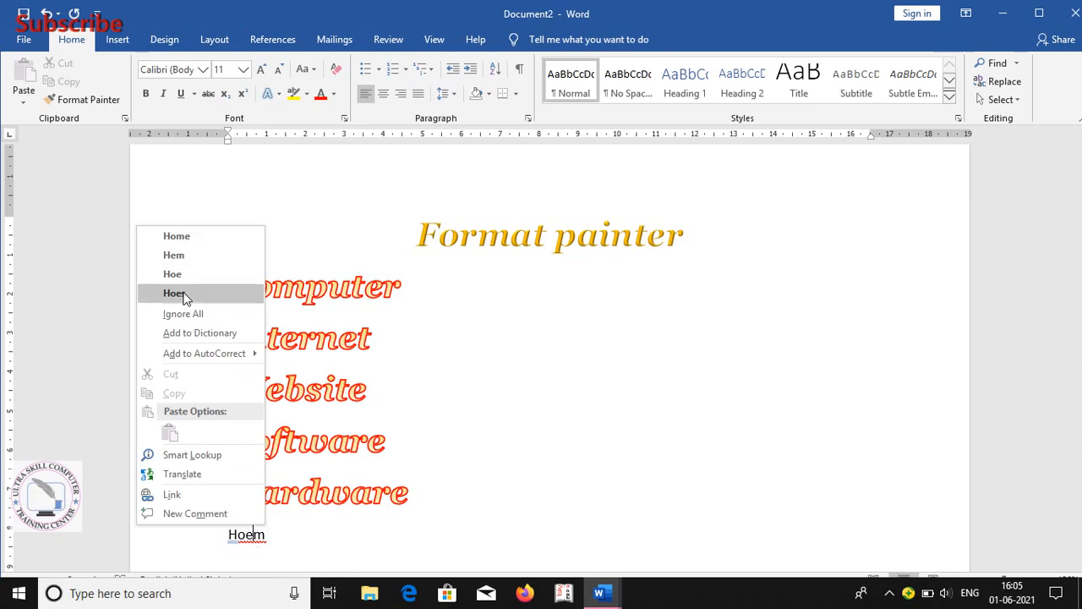
left_click(189, 237)
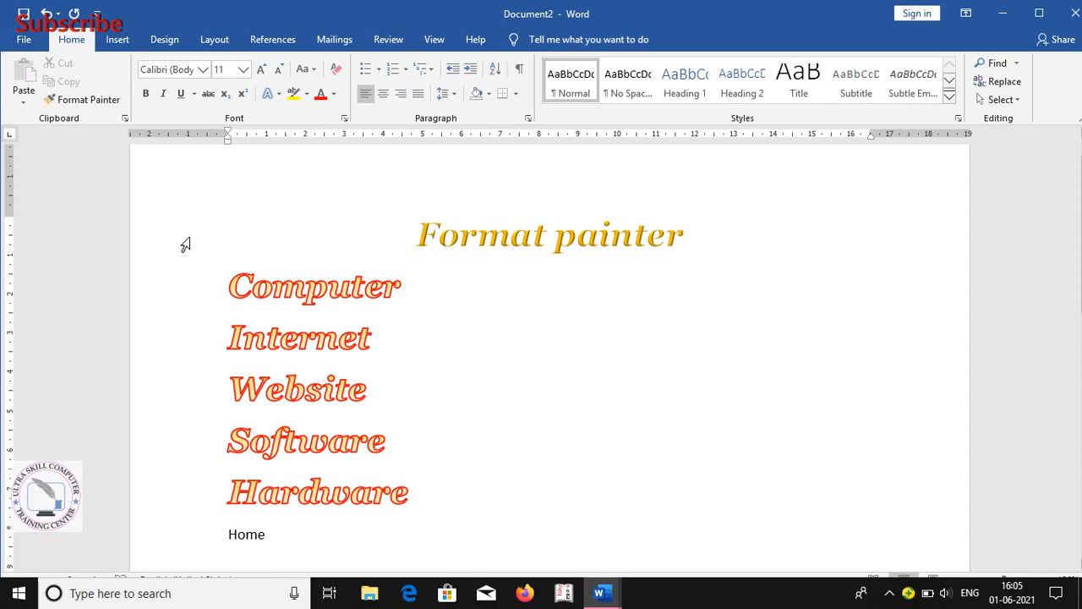
Step: Add a person's name on a new line below "Home" and view its spelling suggestions without applying one
key("Return")
scroll(549, 355, "down", 1)
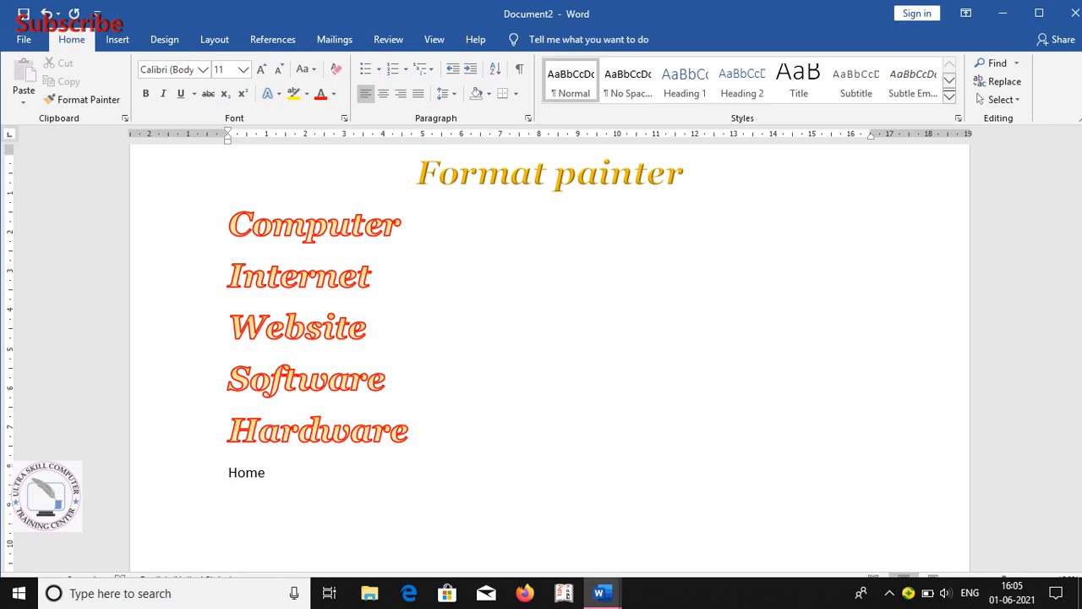
type("anbumathi")
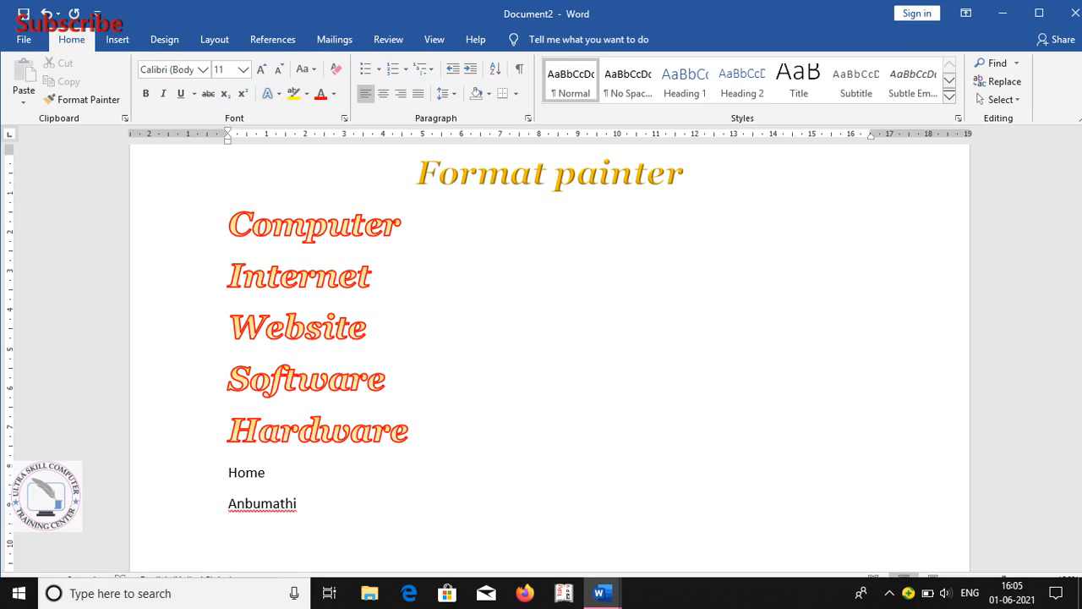
right_click(273, 505)
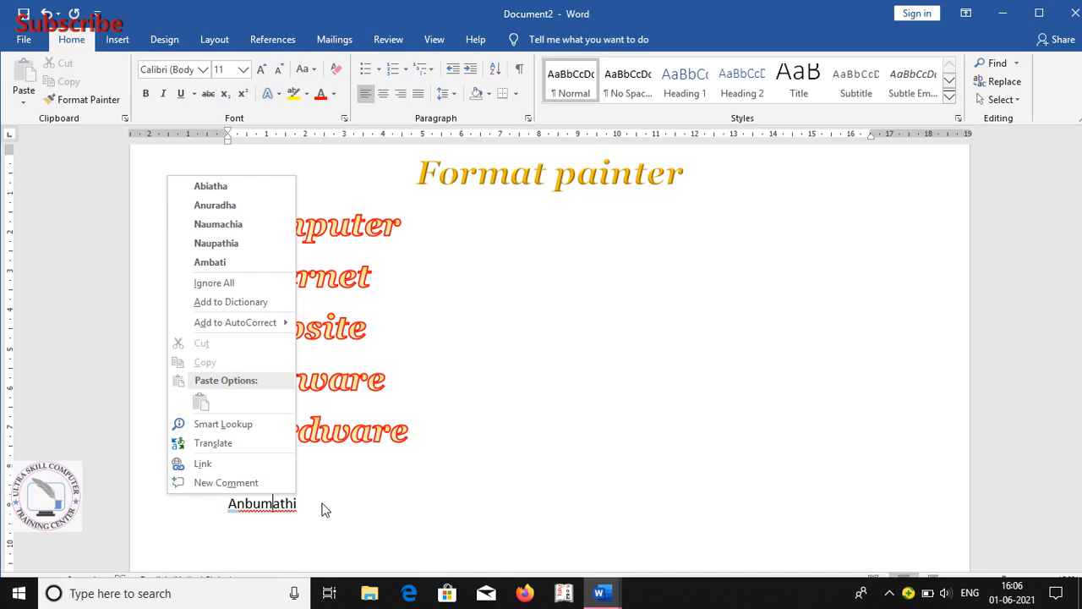
key("Escape")
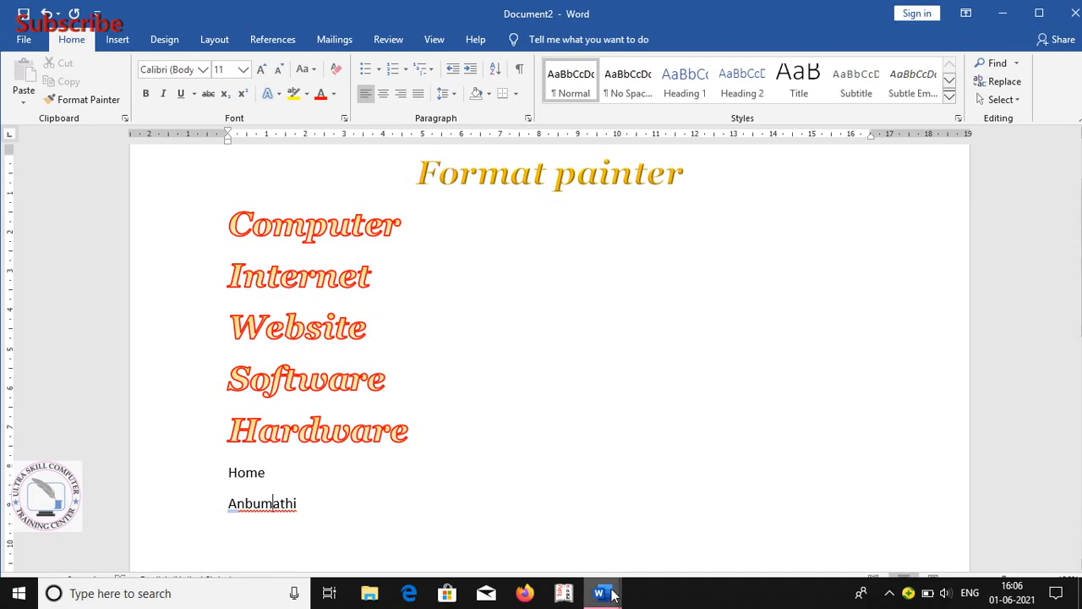
Step: Switch to Document1, start its Spelling & Grammar check, and correct "provedes" to "provides" in the second paragraph
mouse_move(607, 590)
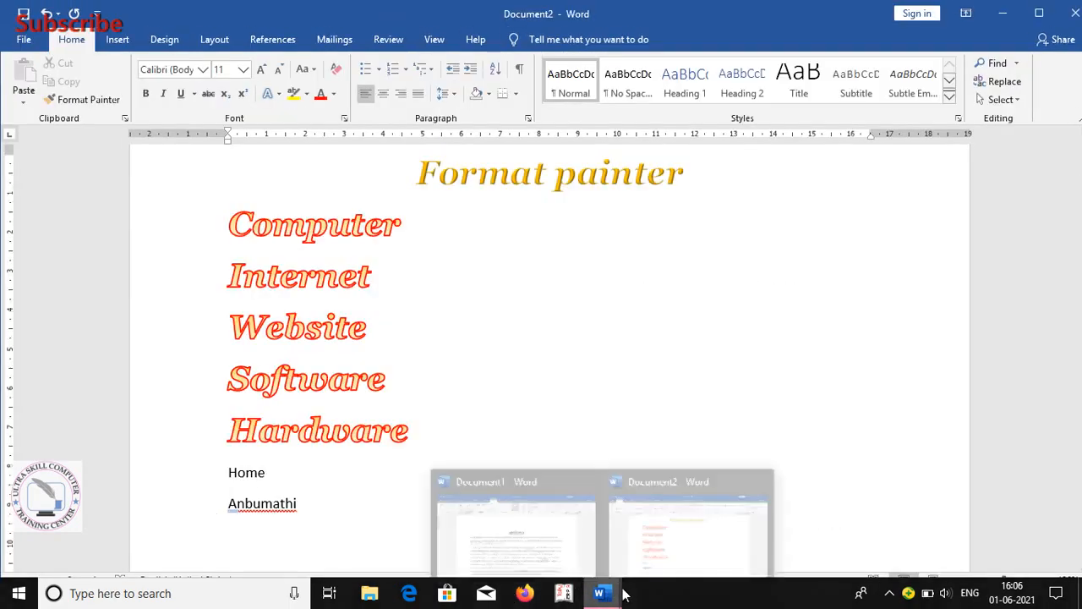
left_click(583, 516)
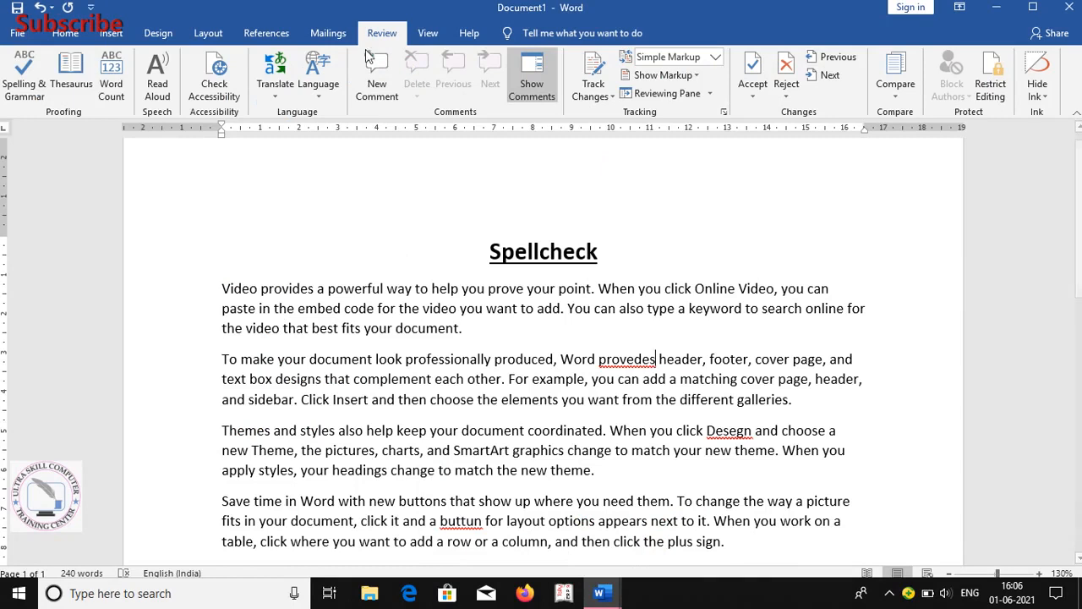
left_click(25, 88)
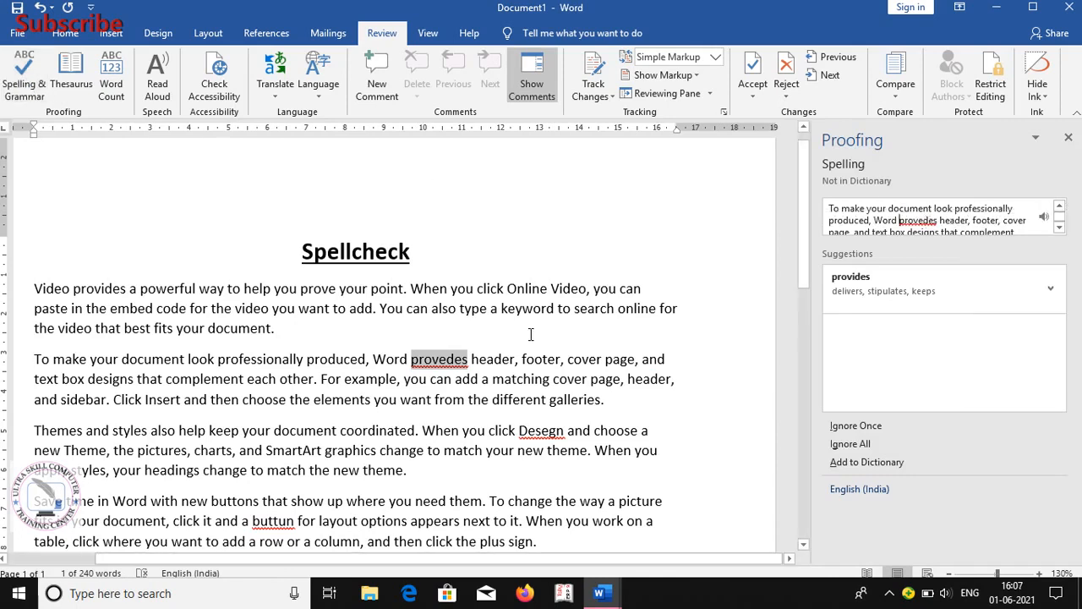
left_click(441, 364)
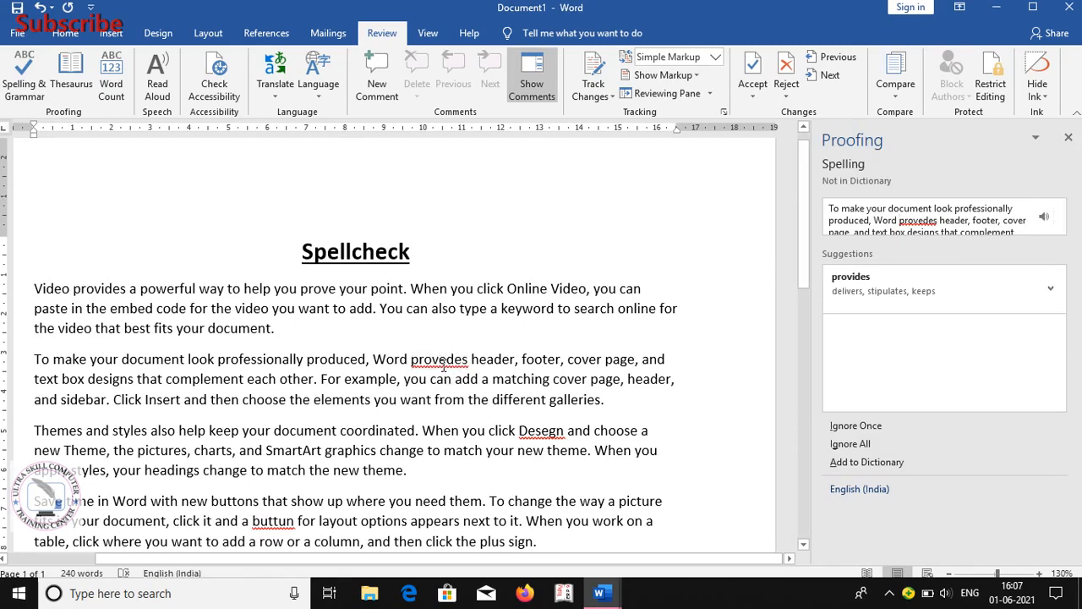
right_click(441, 364)
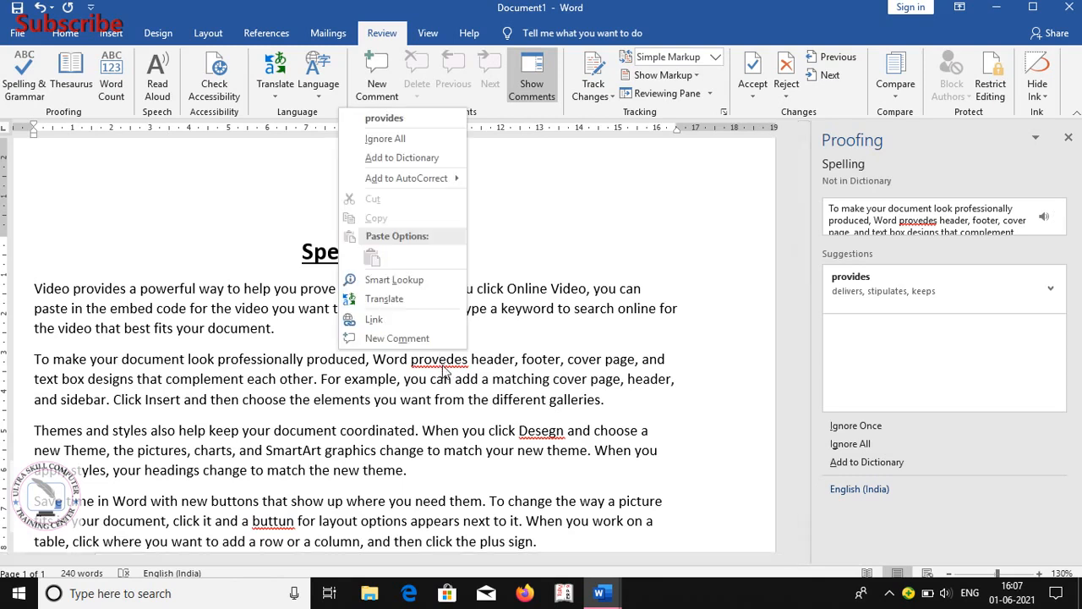
left_click(420, 125)
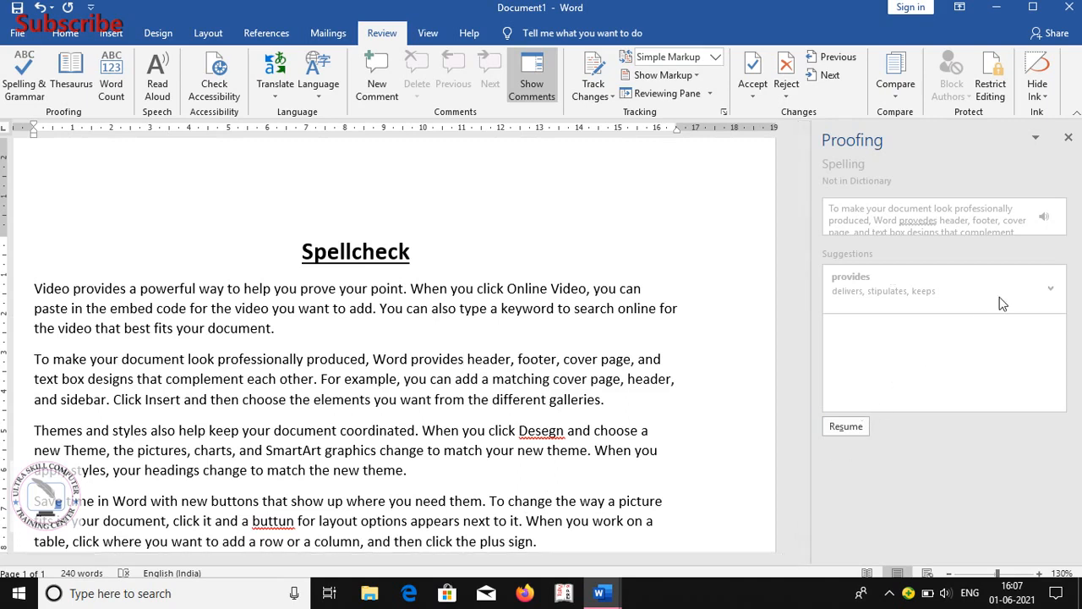
Step: Resume the spelling check and replace "Desegn" with the suggestion "Design" in the third paragraph
left_click(843, 426)
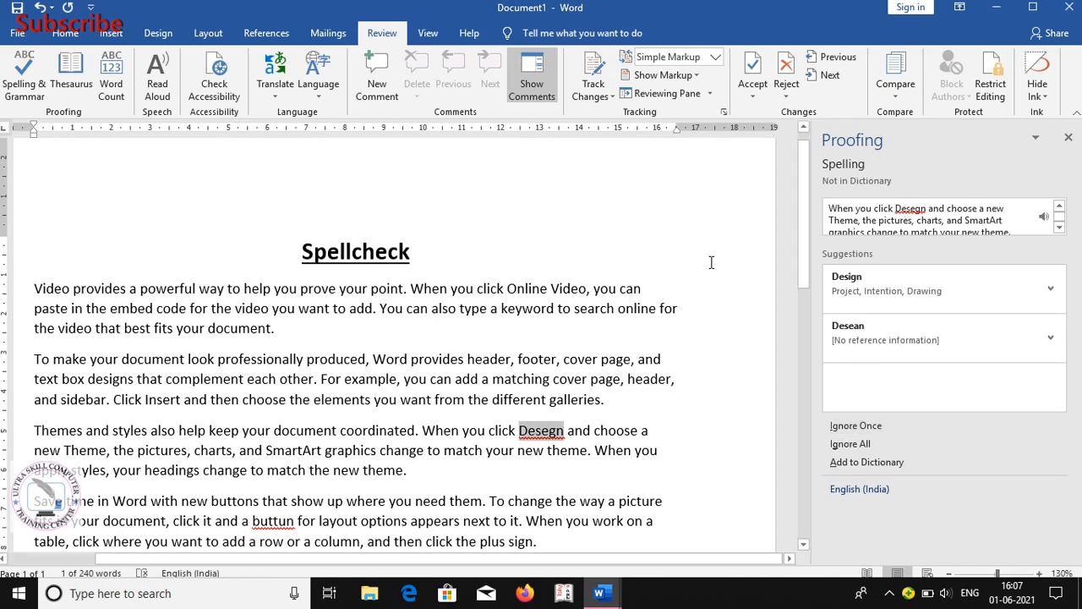
left_click(543, 432)
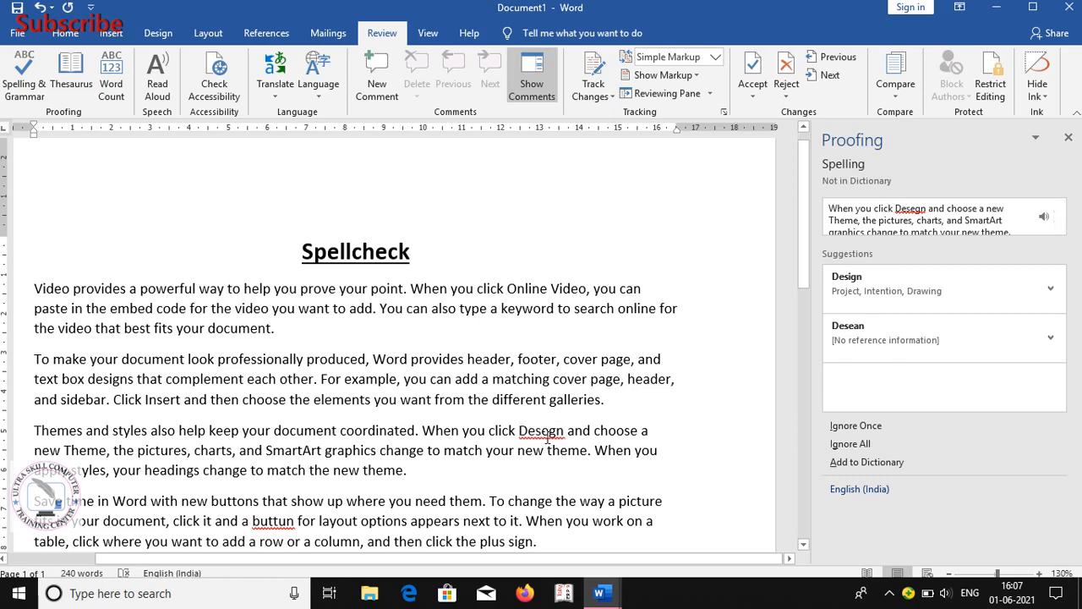
right_click(548, 438)
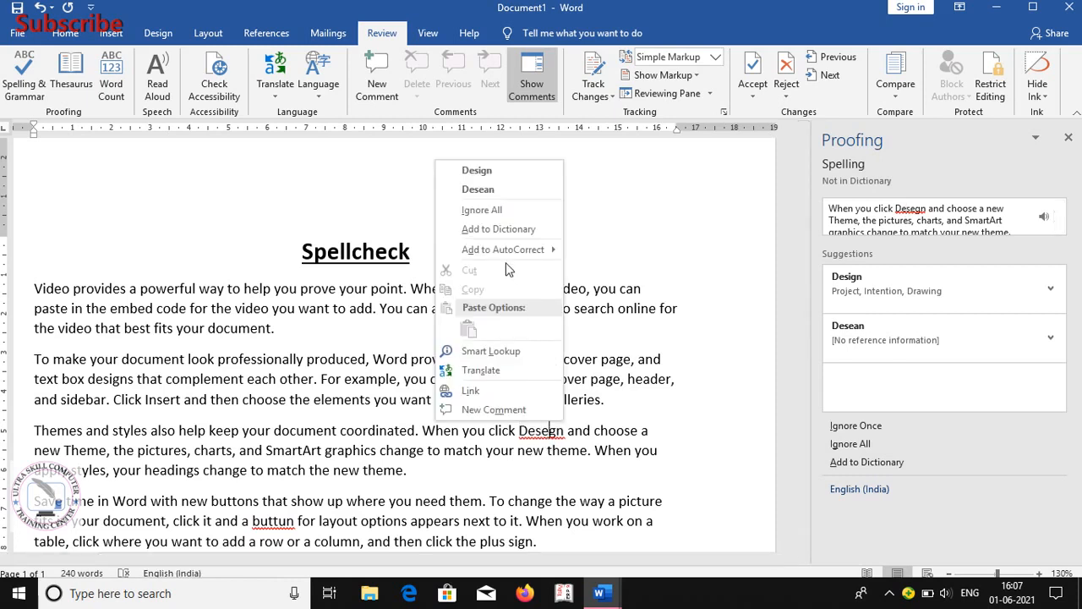
left_click(505, 172)
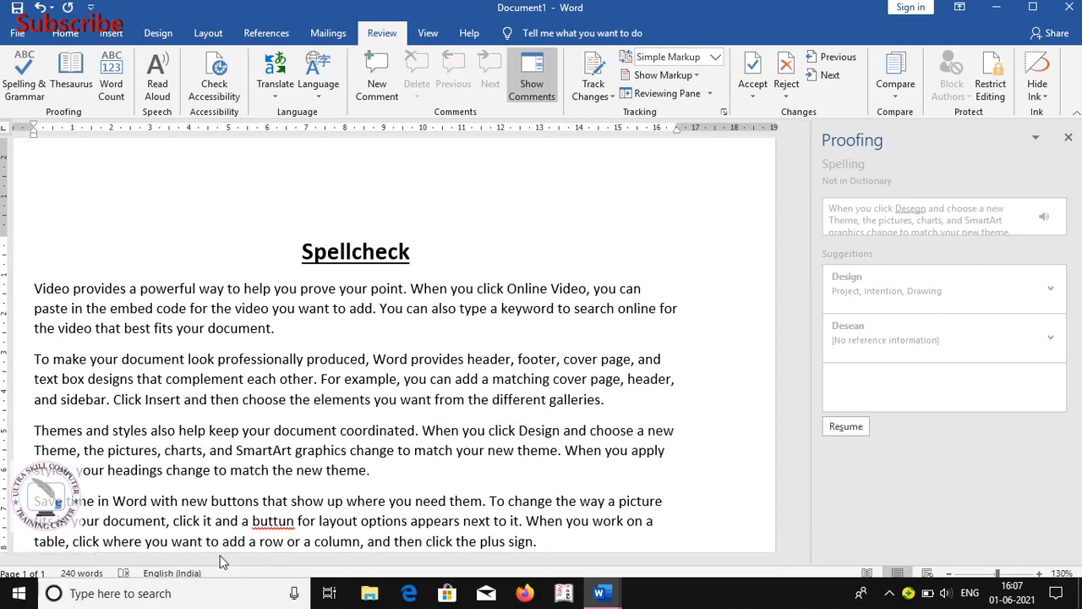
Step: Continue the spelling check and replace "buttun" with the suggestion "button" in the fourth paragraph
left_click(847, 427)
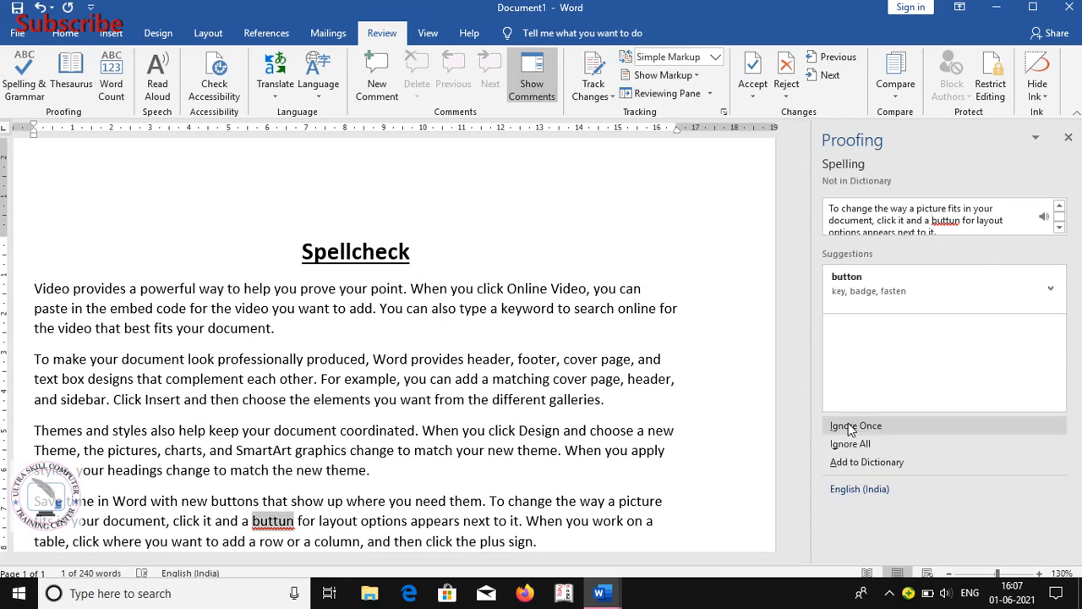
left_click(281, 522)
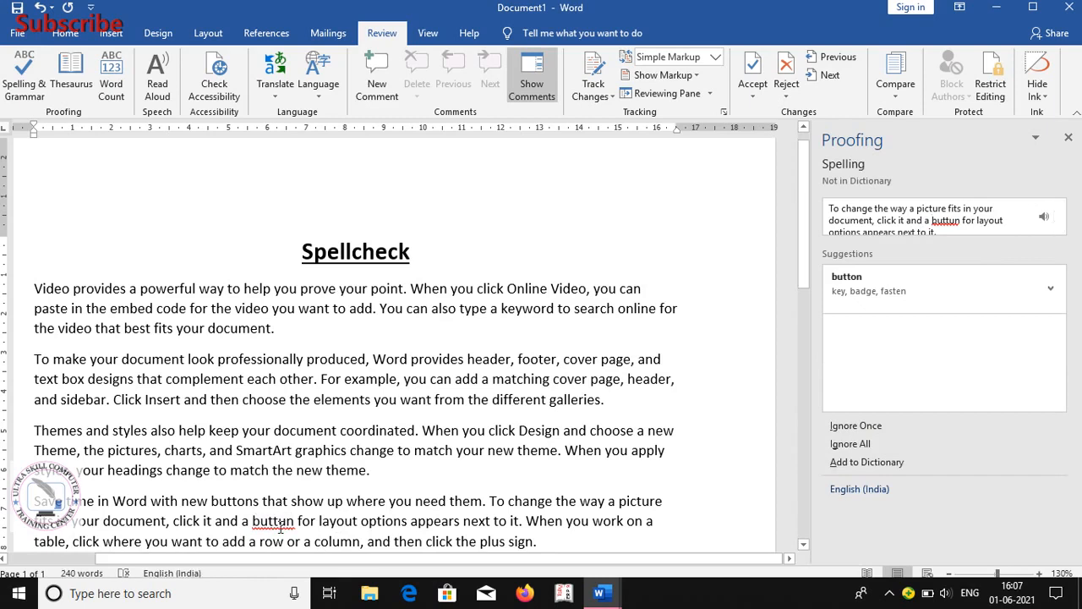
right_click(281, 523)
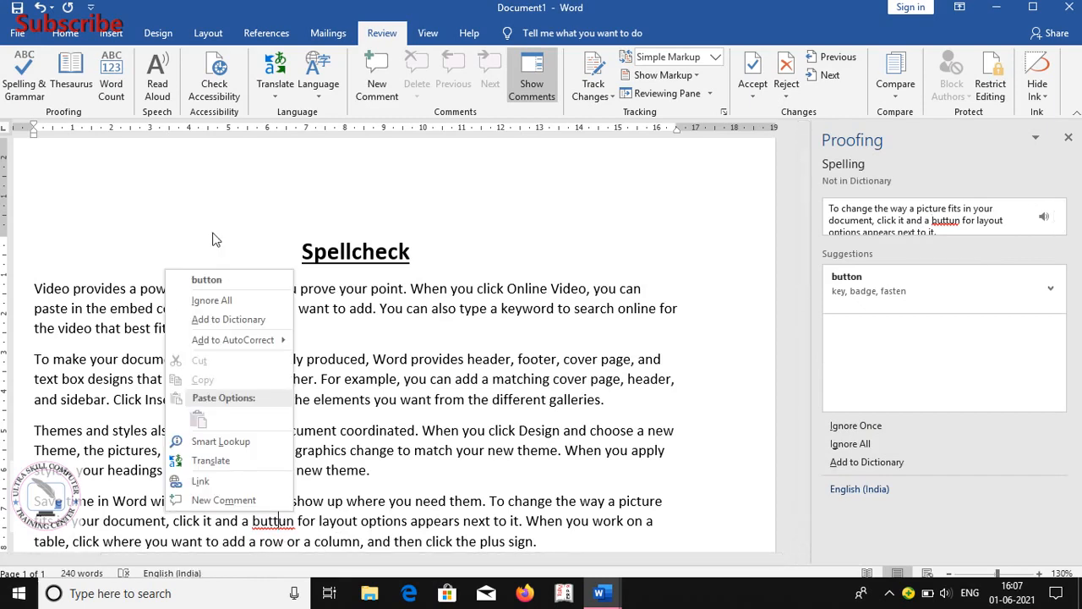
left_click(215, 280)
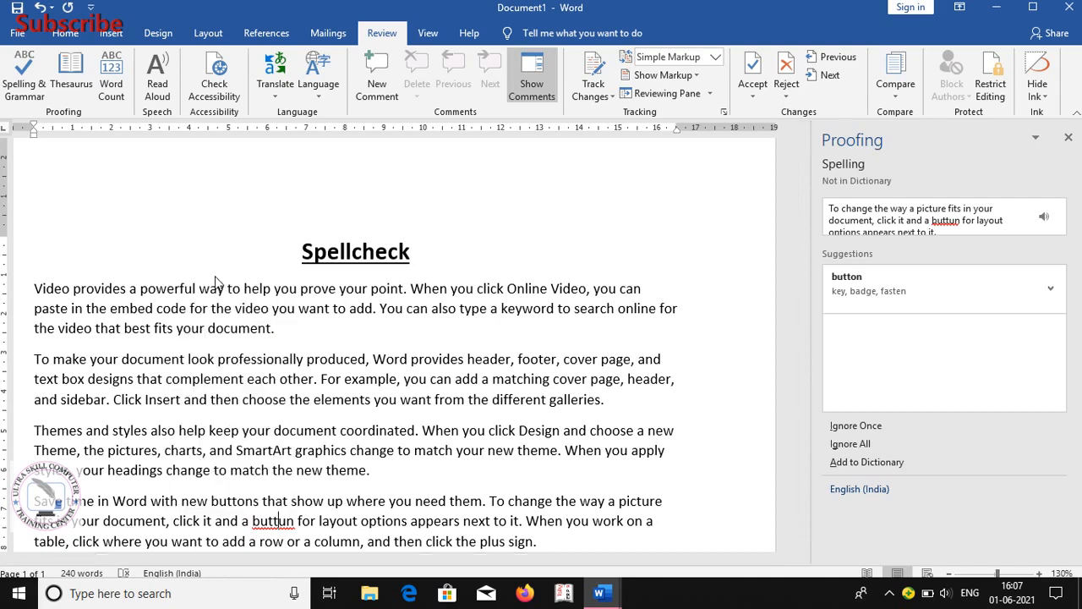